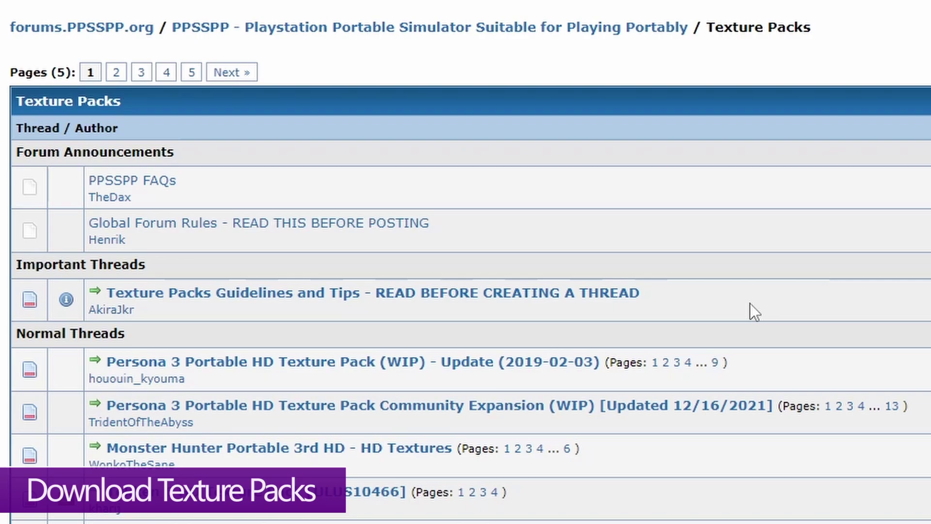
# Open the Persona 3 Portable HD Texture Pack (WIP) thread and examine its features and x3 and x6 Texture Pack download links
pyautogui.click(289, 371)
pyautogui.scroll(-5, 288, 371)
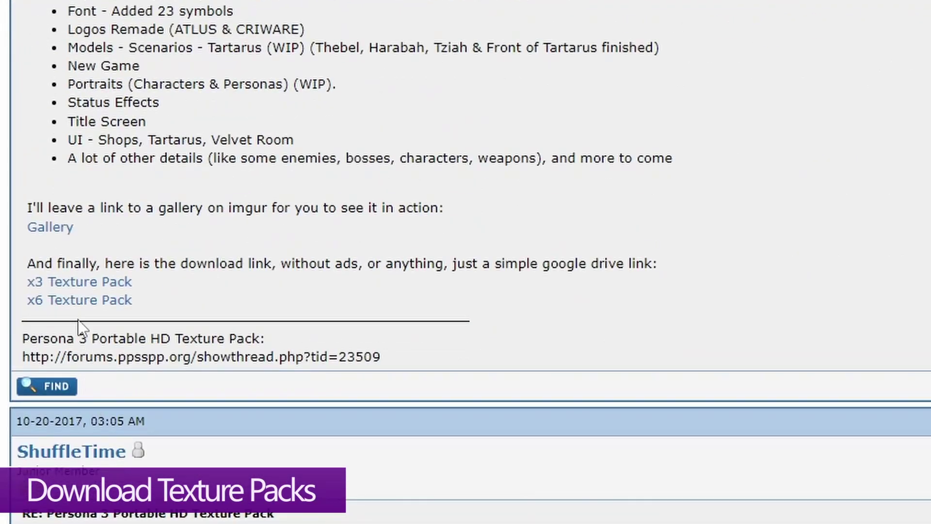
pyautogui.scroll(6, 72, 318)
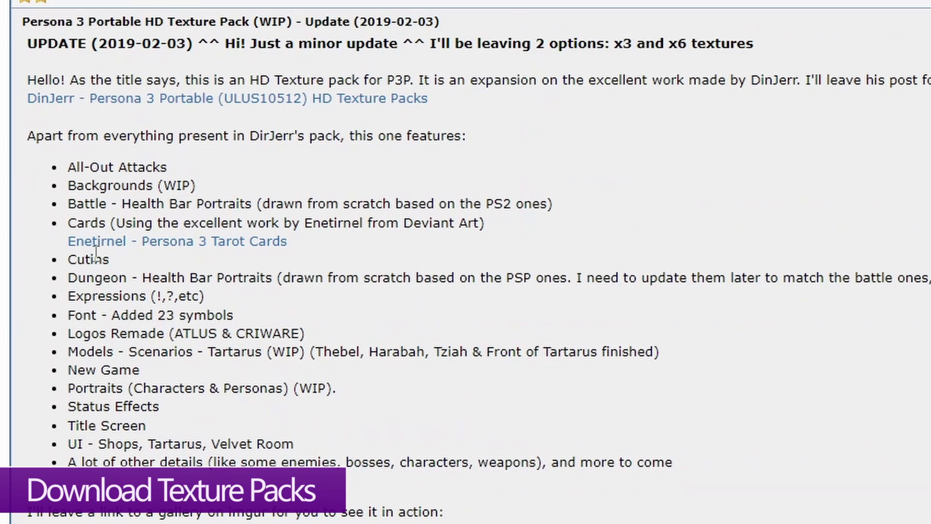
pyautogui.scroll(-4, 250, 381)
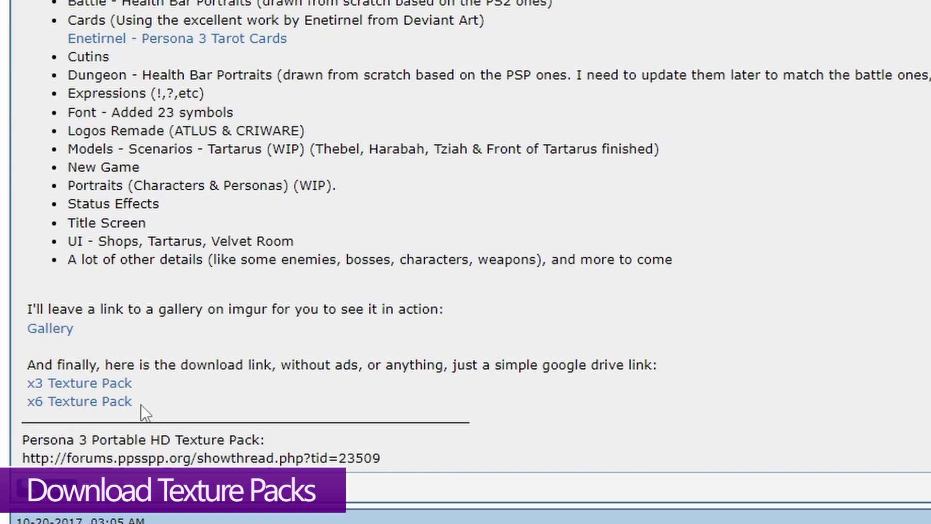
pyautogui.moveTo(141, 404); pyautogui.dragTo(22, 365)
pyautogui.click(207, 393)
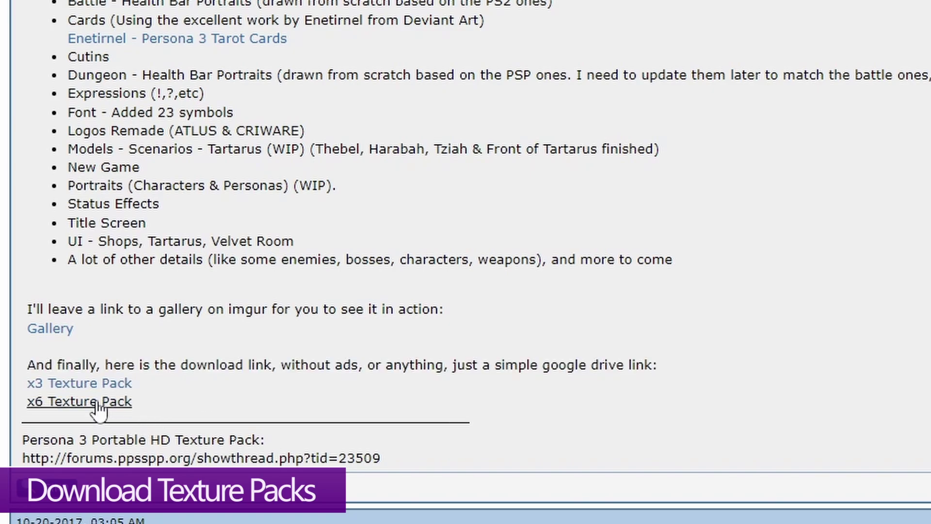
pyautogui.scroll(5, 209, 391)
pyautogui.scroll(-1, 237, 406)
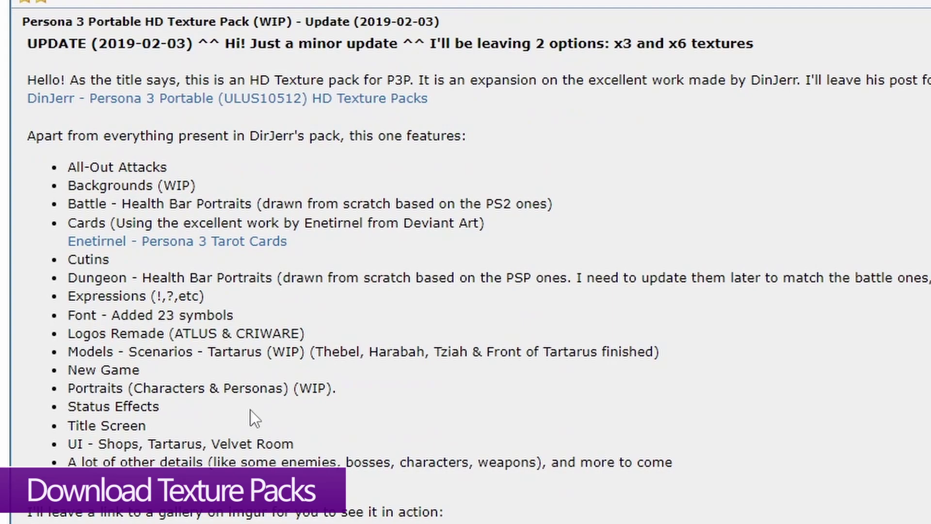
# Return to the thread list, open the Tekken 6 HD Texture Pack thread and follow its GitHub project download link
pyautogui.hotkey('alt', 'Left')
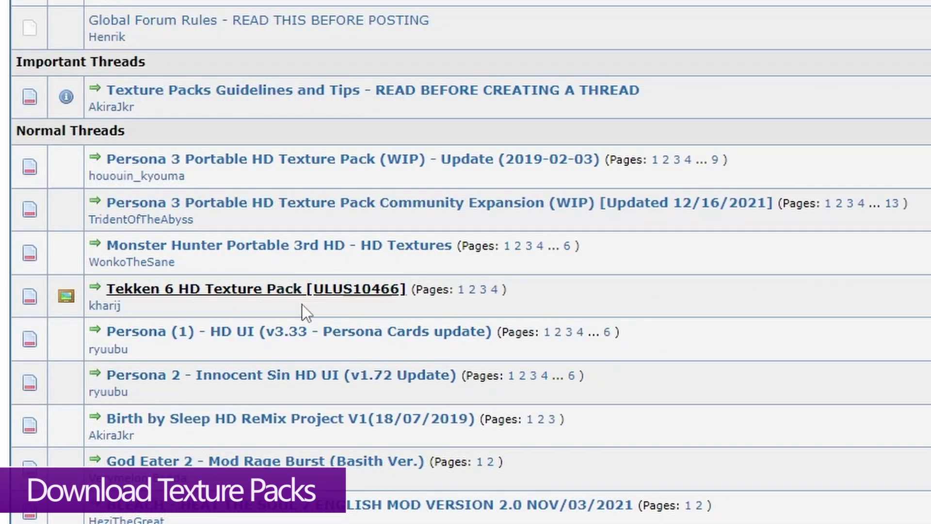
pyautogui.click(240, 290)
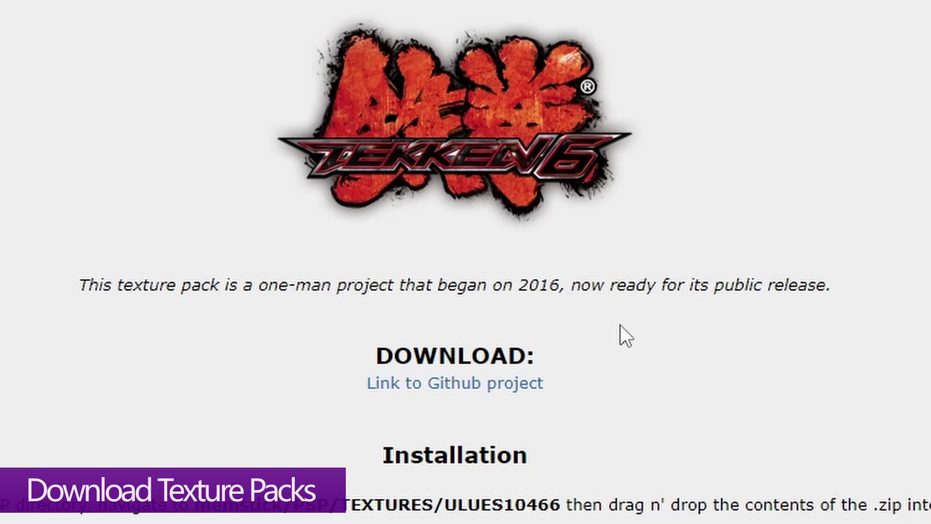
pyautogui.click(452, 393)
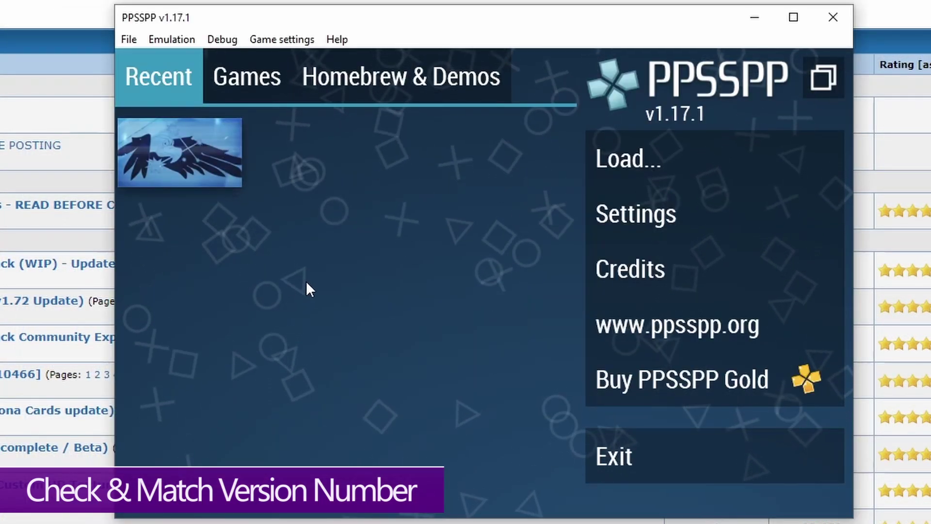
# Select the recent game in PPSSPP, check the required game ID in the Persona 2 - Innocent Sin HD UI thread, and return to the thread list
pyautogui.click(185, 158)
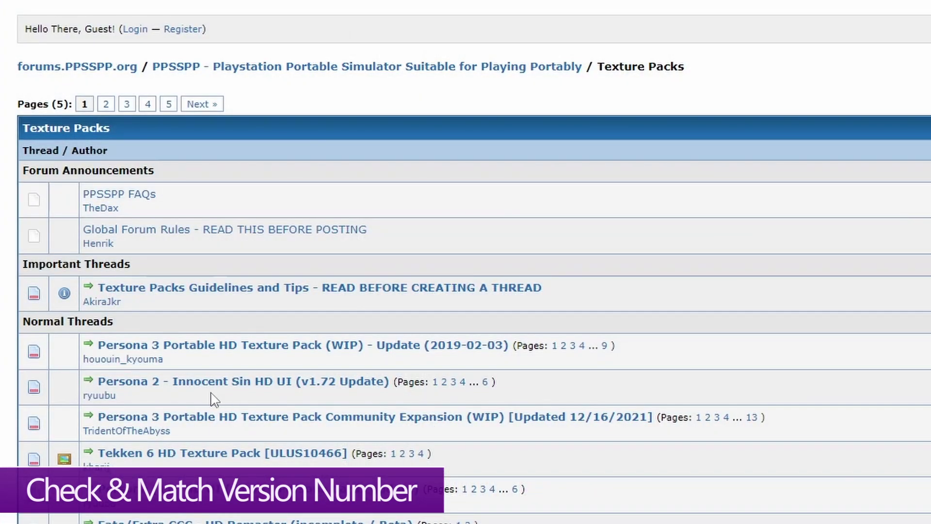
pyautogui.click(208, 387)
pyautogui.scroll(-15, 256, 404)
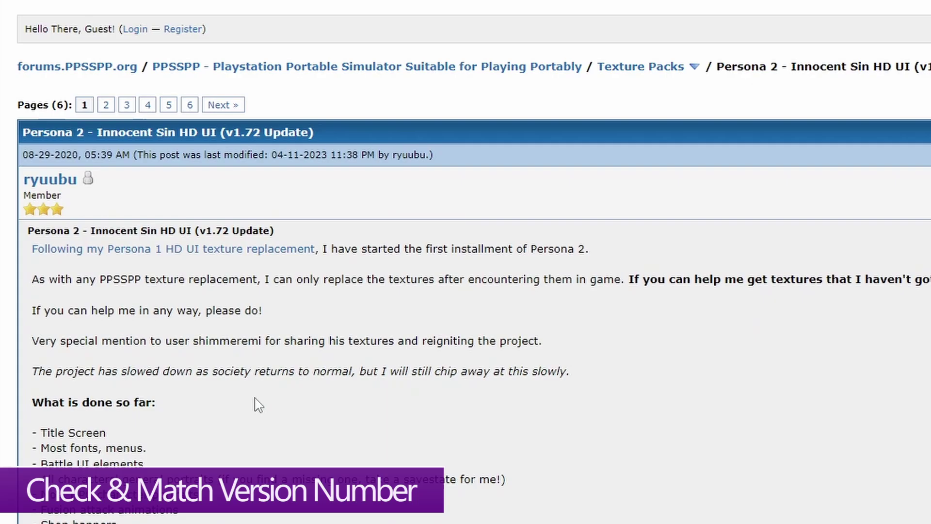
pyautogui.scroll(-15, 260, 347)
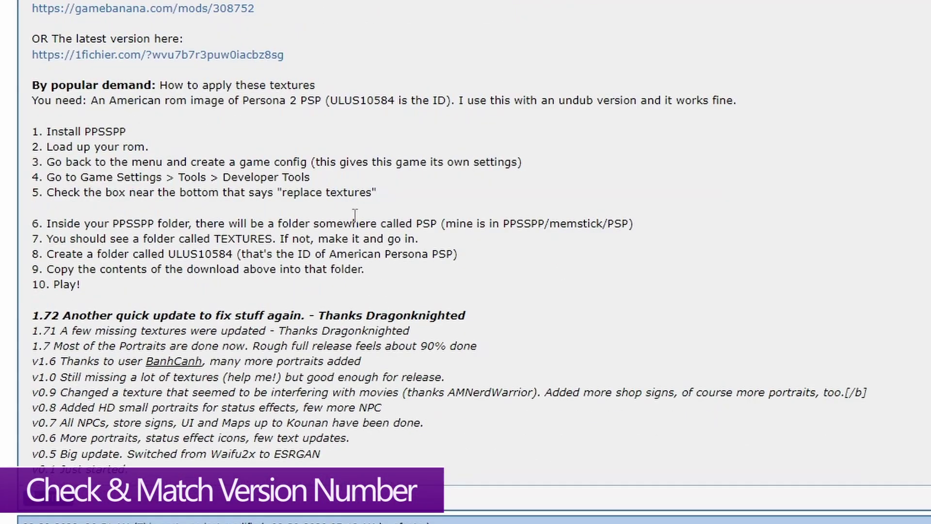
pyautogui.hotkey('alt', 'Left')
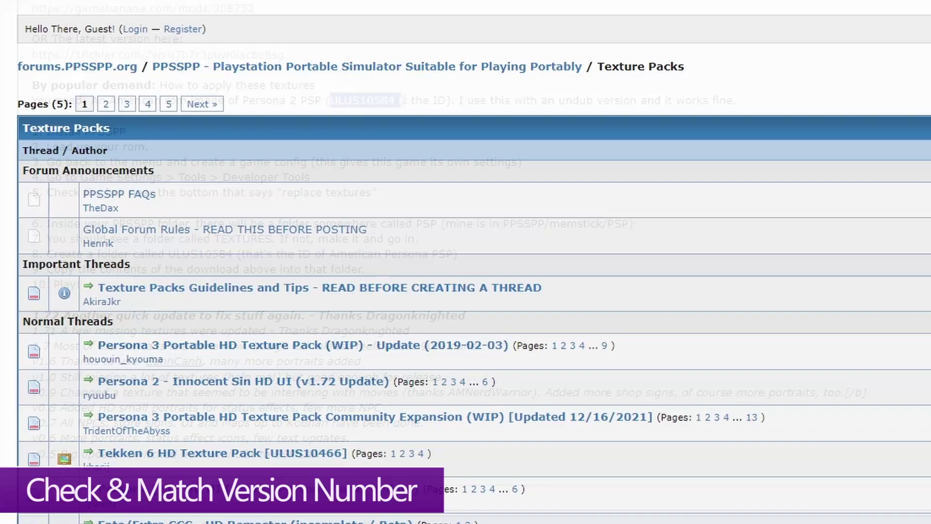
pyautogui.scroll(-15, 362, 513)
pyautogui.scroll(15, 363, 513)
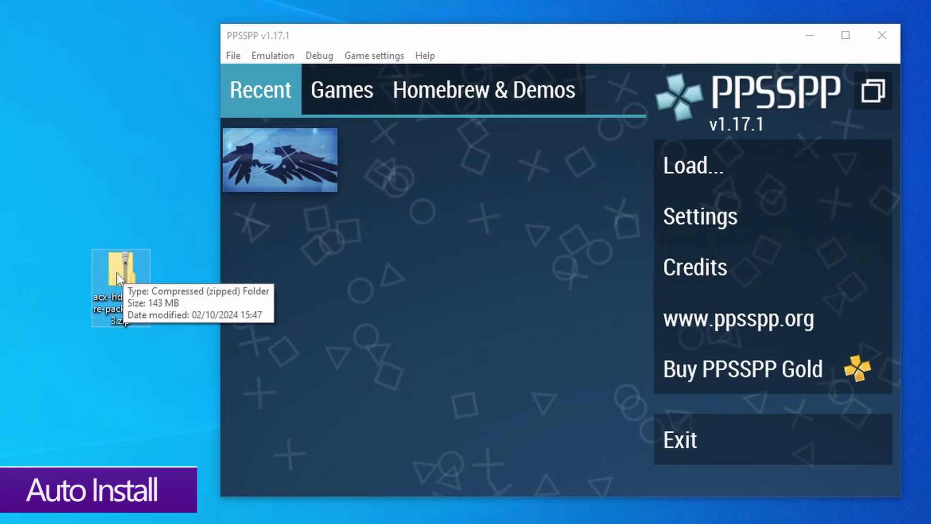
# Load acx-hd-texture-pack-v2.0.3.zip into PPSSPP and install its textures, keeping the ZIP file
pyautogui.moveTo(117, 273); pyautogui.dragTo(401, 292)
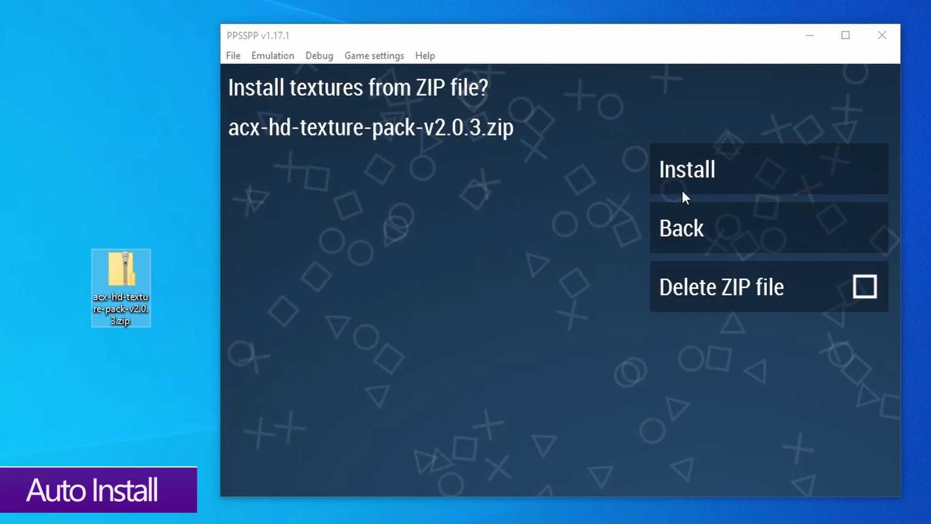
pyautogui.click(697, 173)
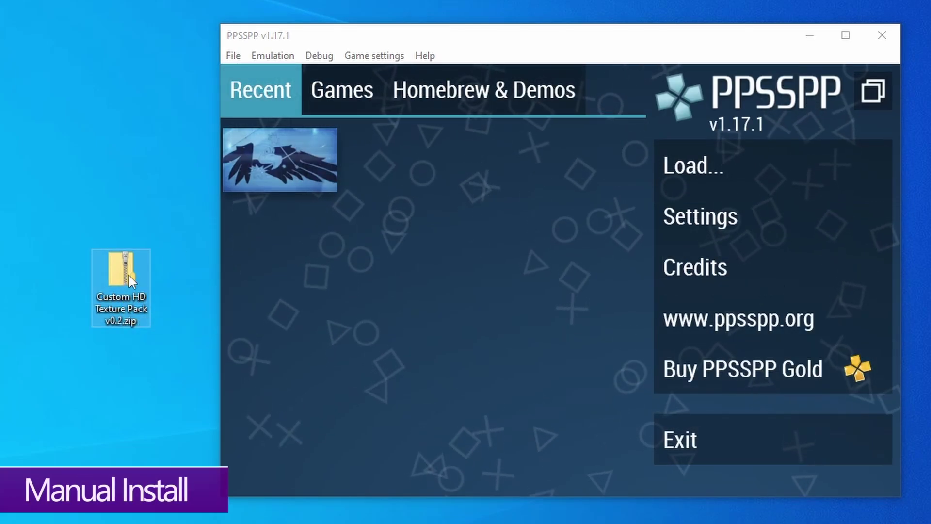
# Try to install the textures from Custom HD Texture Pack v0.2.zip directly in PPSSPP
pyautogui.moveTo(131, 280); pyautogui.dragTo(669, 225)
pyautogui.click(697, 174)
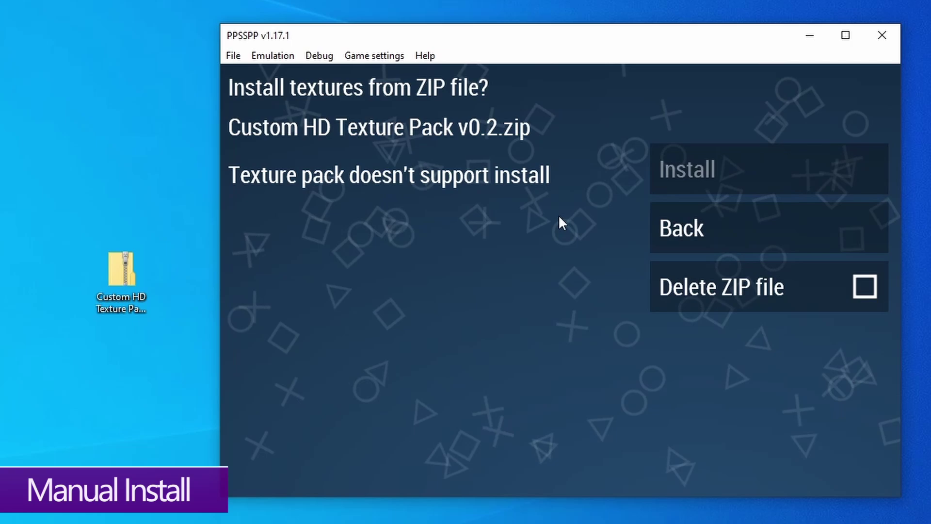
# Extract Custom HD Texture Pack v0.2.zip on the desktop and open the extracted folder
pyautogui.click(104, 271)
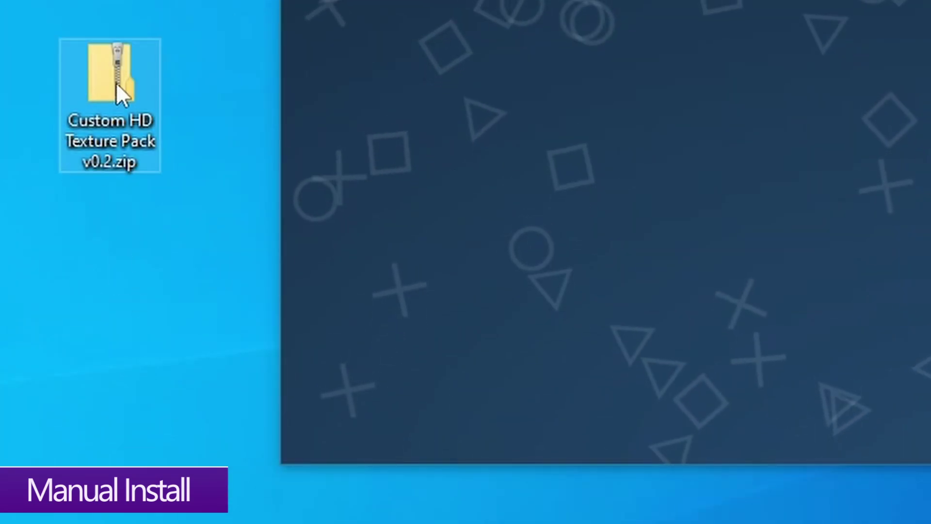
pyautogui.rightClick(107, 71)
pyautogui.moveTo(212, 204)
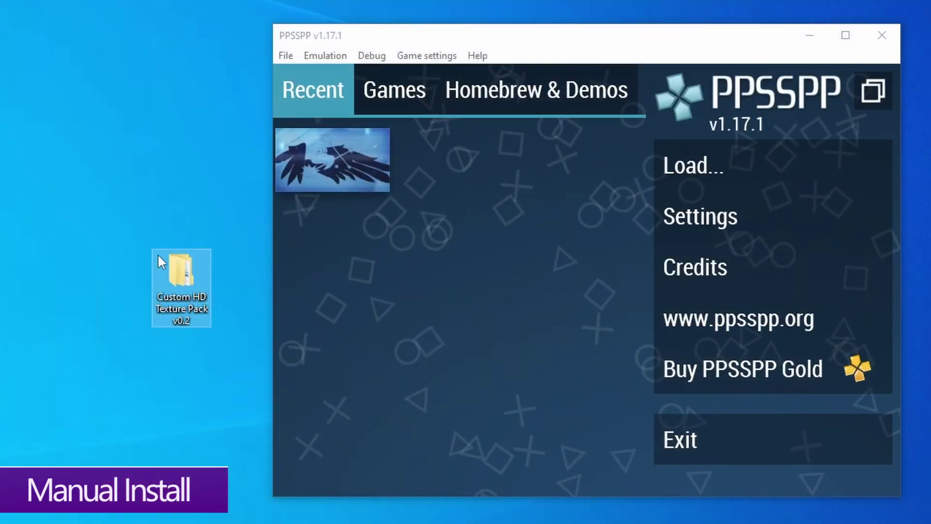
pyautogui.doubleClick(178, 280)
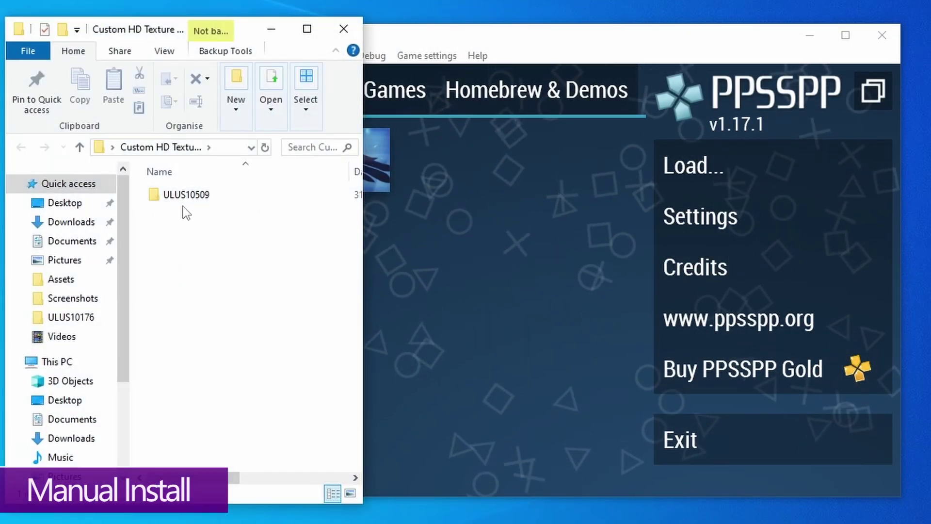
# Examine the contents of the ULUS10509 folder and return to its parent folder
pyautogui.click(186, 196)
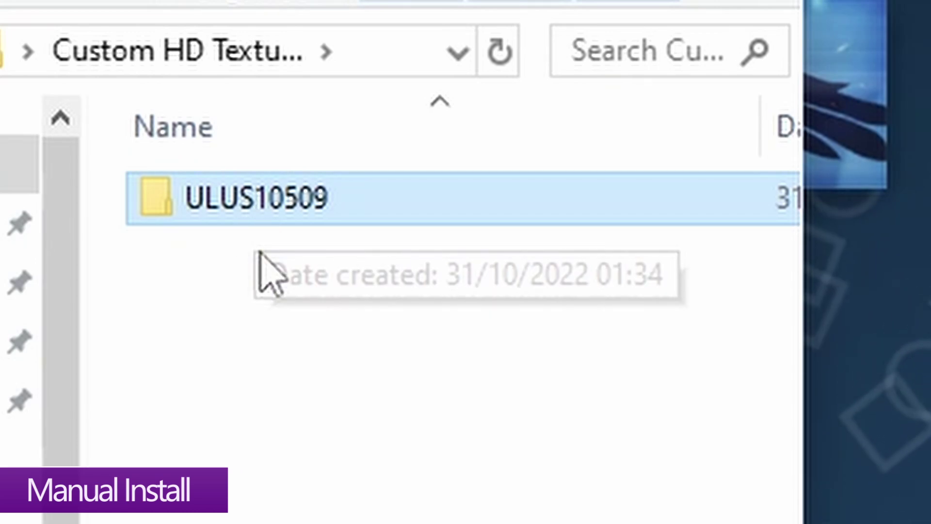
pyautogui.doubleClick(256, 207)
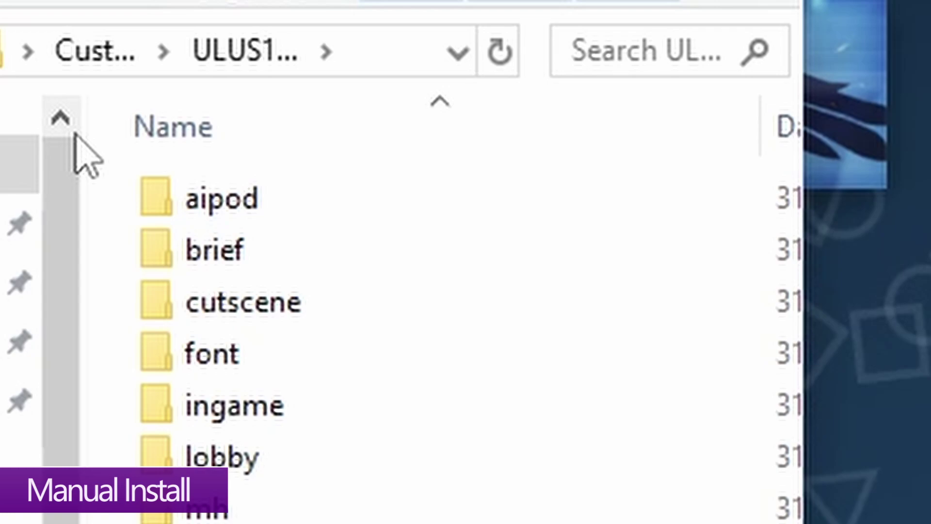
pyautogui.hotkey('alt', 'Left')
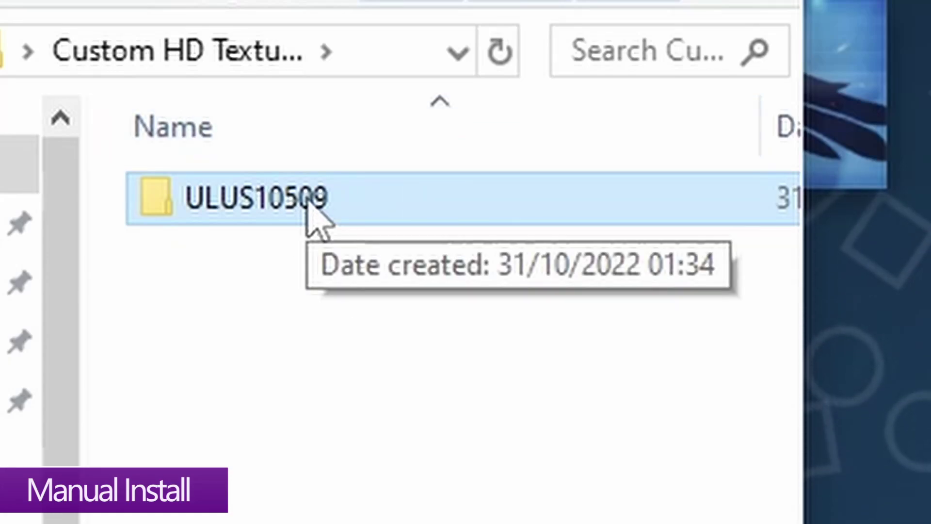
# Open the ULUS10509 folder's name for editing and leave it without entering a new name
pyautogui.click(316, 215)
pyautogui.click(341, 199)
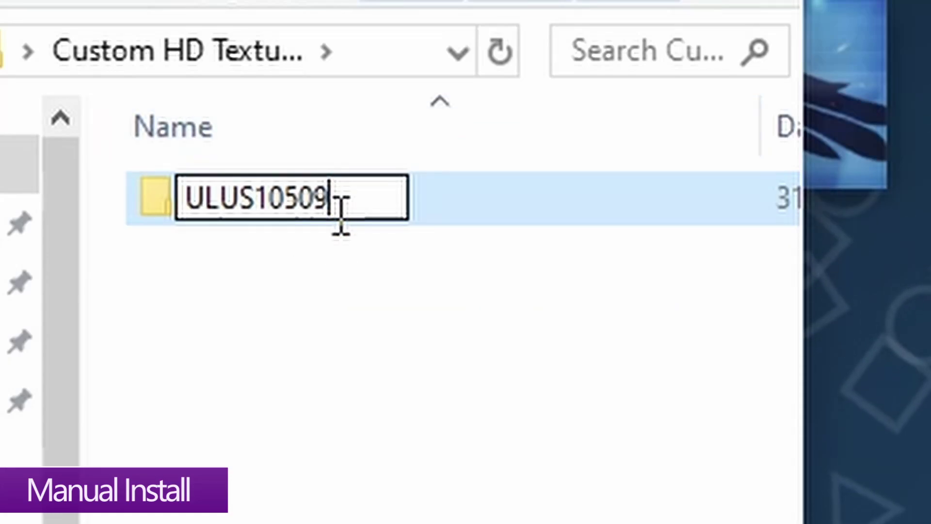
pyautogui.click(311, 264)
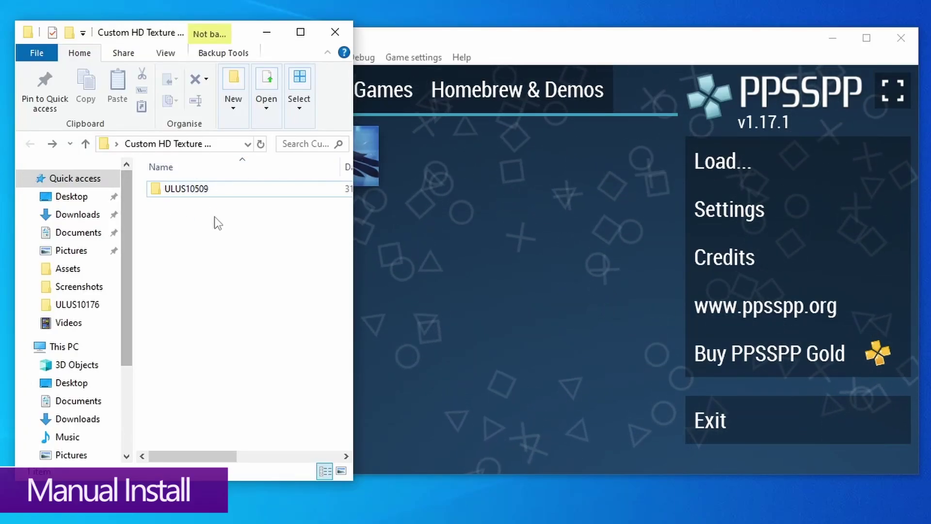
# Check the recent game in PPSSPP against the extracted ULUS10509 texture folder, and select that folder
pyautogui.click(414, 189)
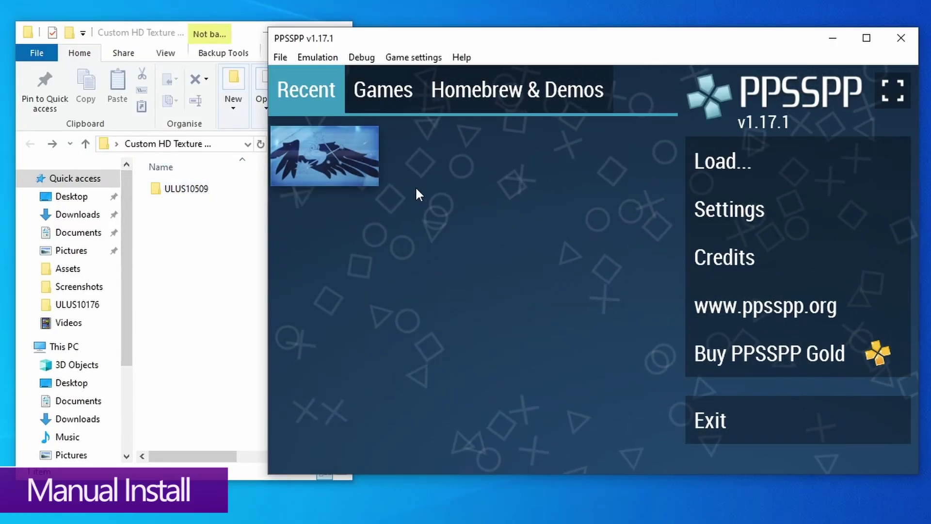
pyautogui.click(327, 162)
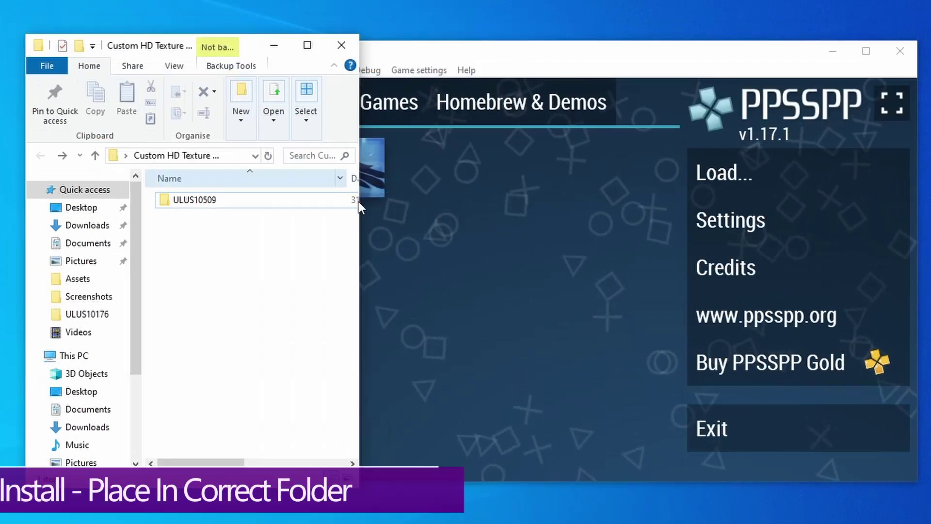
pyautogui.click(173, 203)
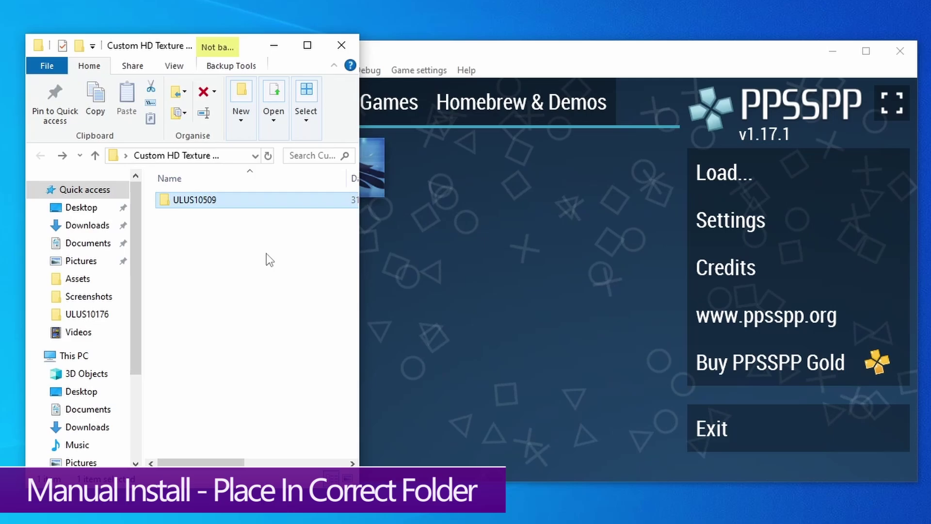
# Show the Memory Stick folder from PPSSPP's System settings
pyautogui.click(706, 223)
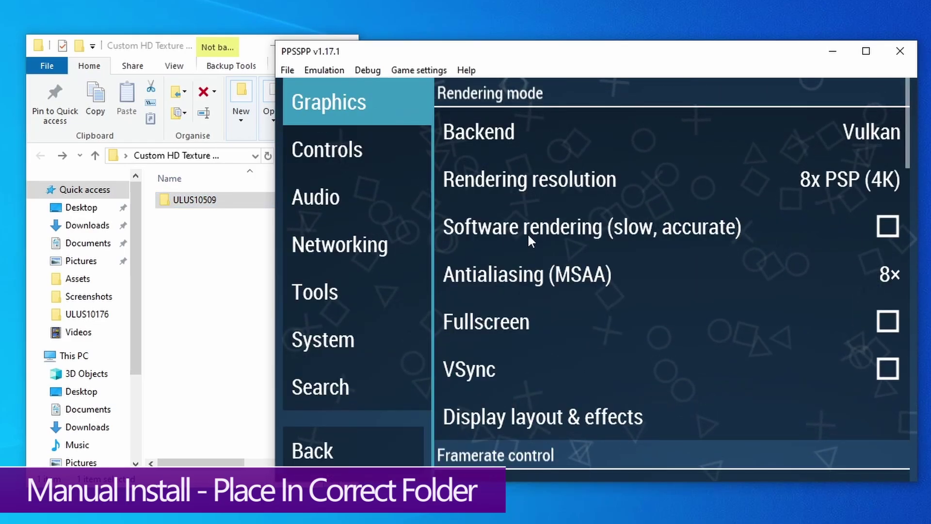
pyautogui.click(324, 344)
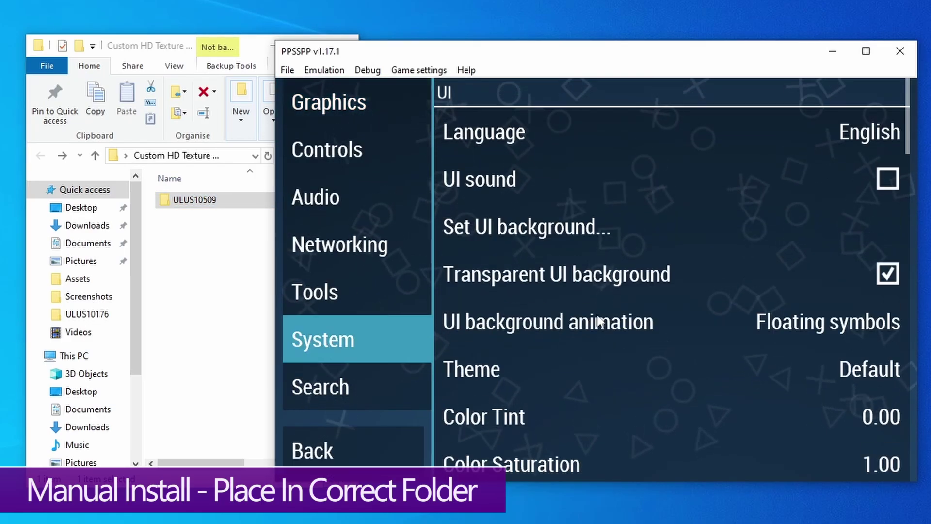
pyautogui.scroll(-5, 607, 295)
pyautogui.scroll(-3, 607, 295)
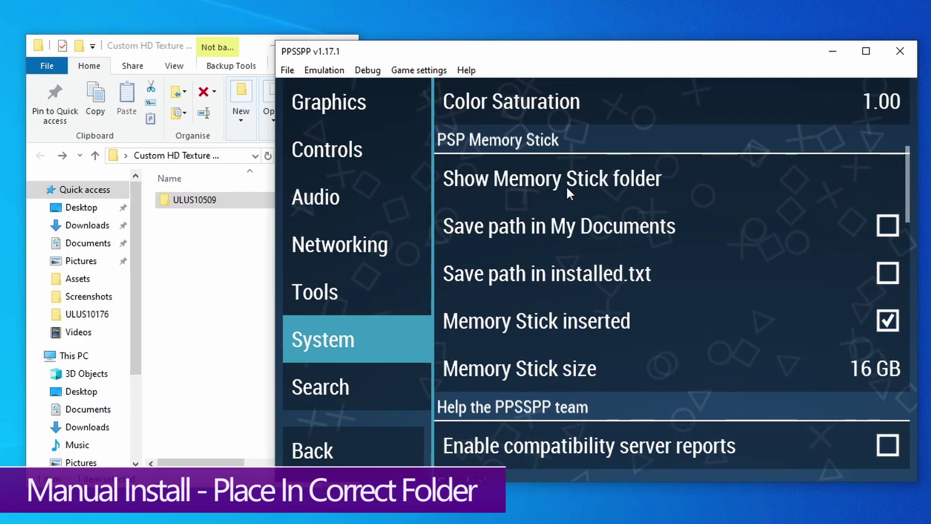
pyautogui.click(578, 179)
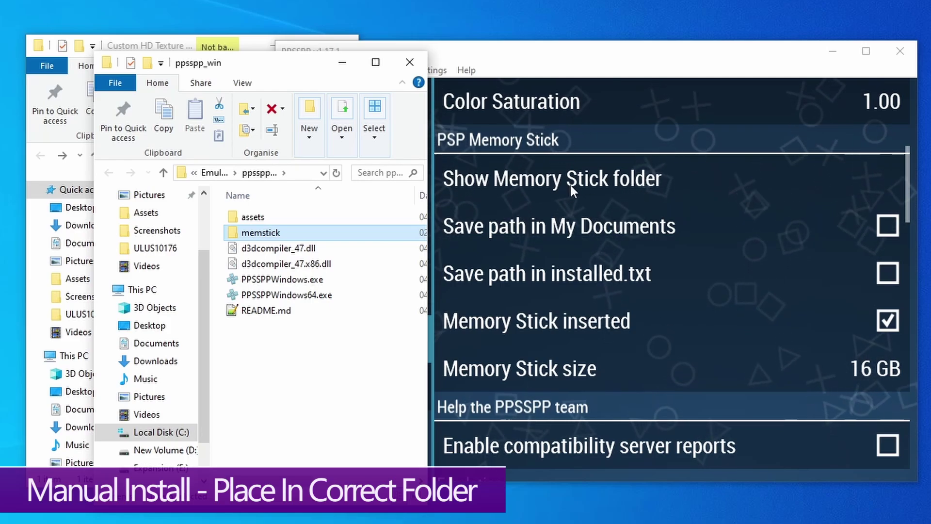
# Place the Memory Stick window beside the texture pack window, open memstick/PSP, and bring the texture pack window forward
pyautogui.moveTo(286, 60); pyautogui.dragTo(598, 41)
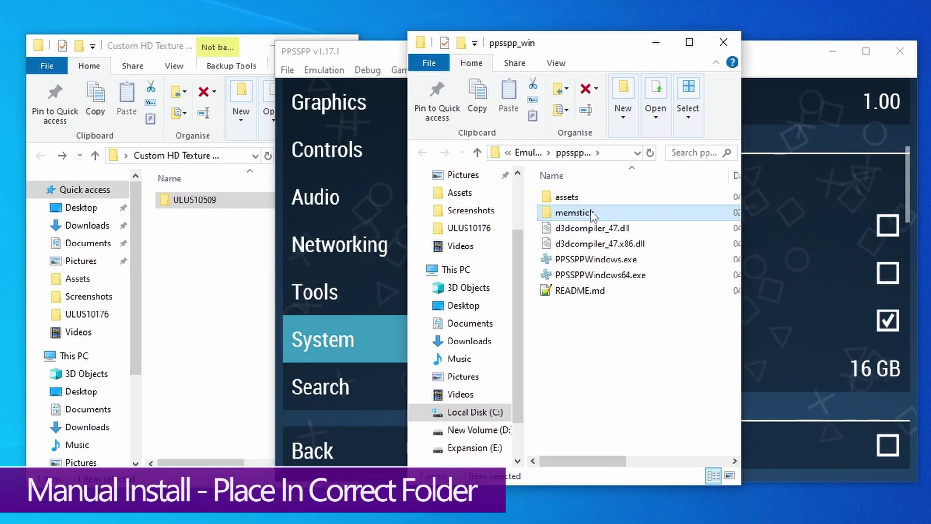
pyautogui.doubleClick(570, 213)
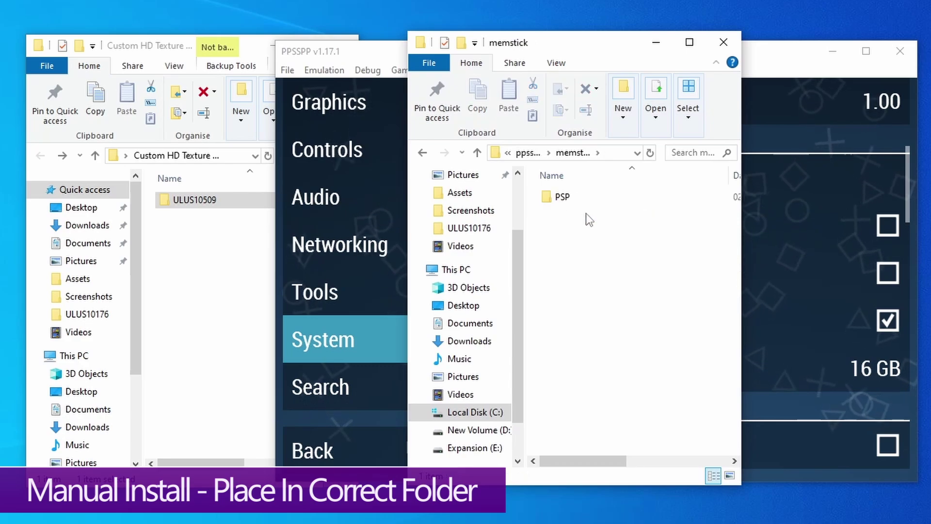
pyautogui.doubleClick(562, 198)
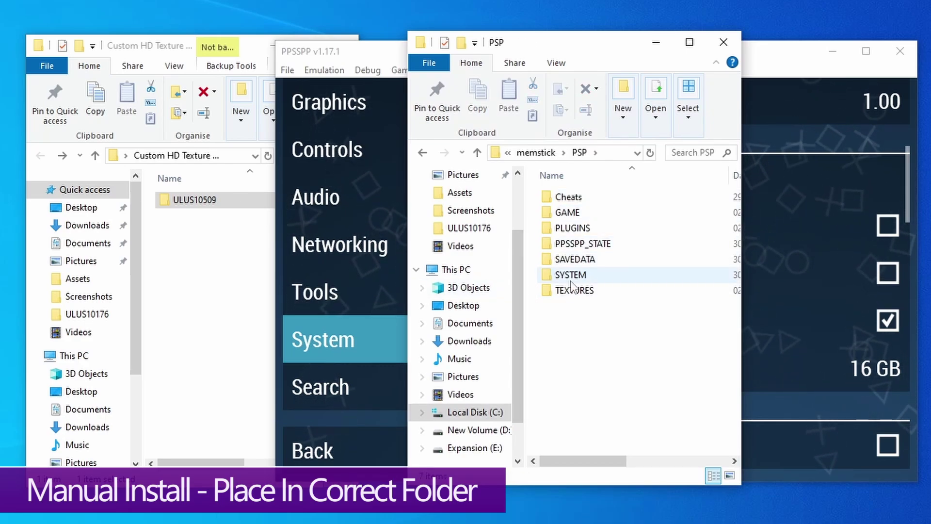
pyautogui.click(211, 251)
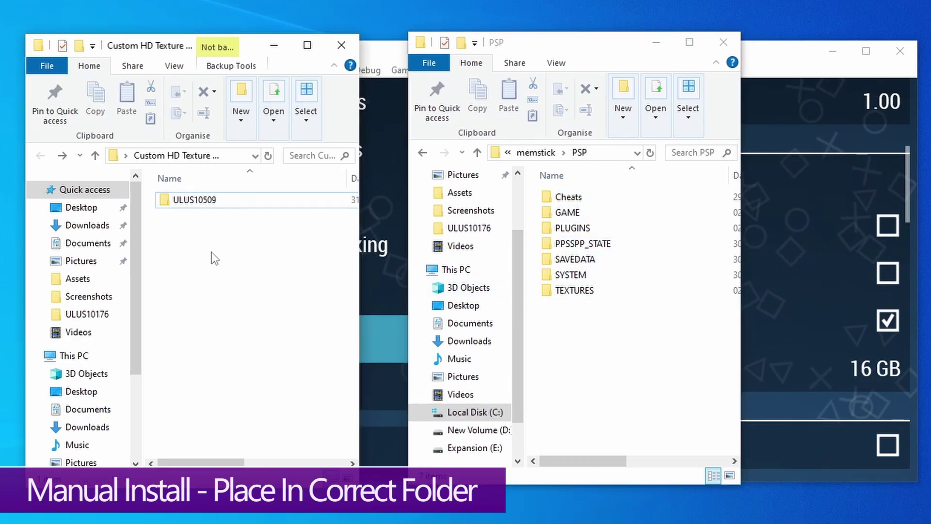
# Move the extracted ULUS10509 folder into the Memory Stick's PSP/TEXTURES folder and open it there
pyautogui.click(194, 201)
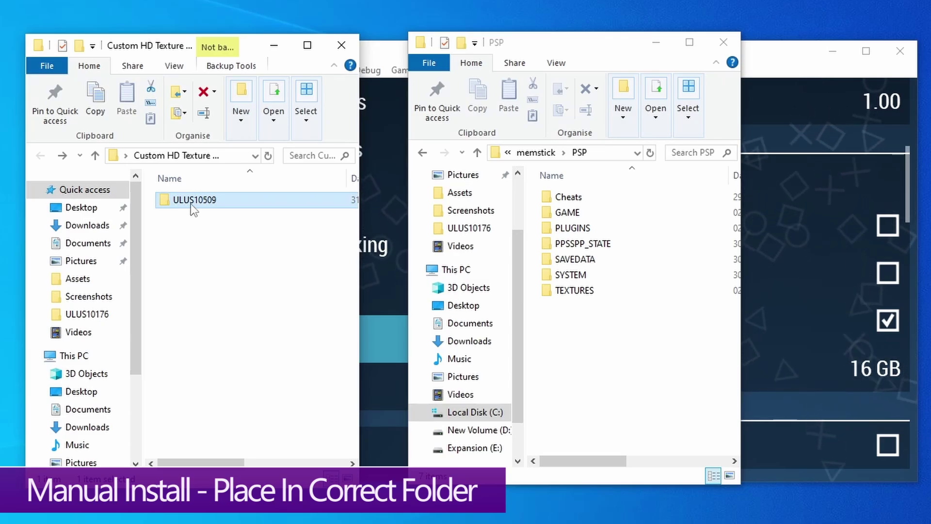
pyautogui.moveTo(555, 246); pyautogui.dragTo(575, 291)
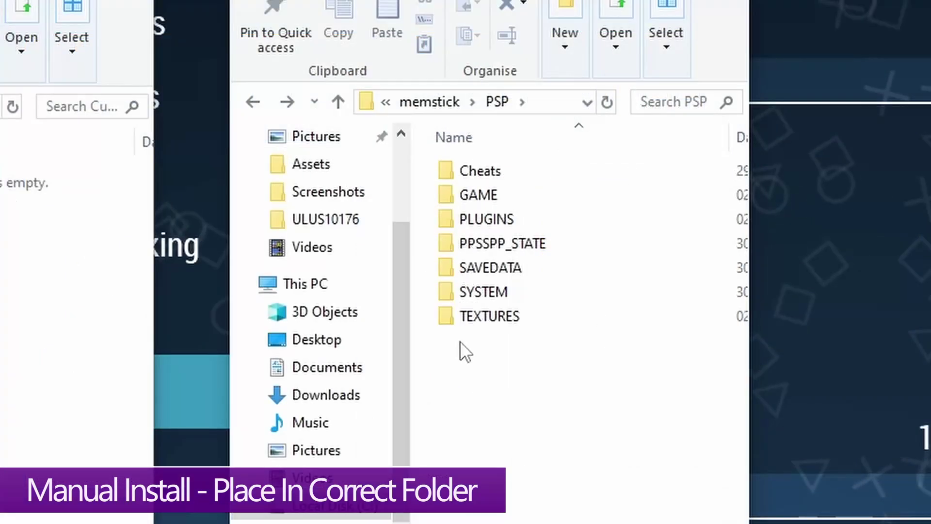
pyautogui.doubleClick(484, 318)
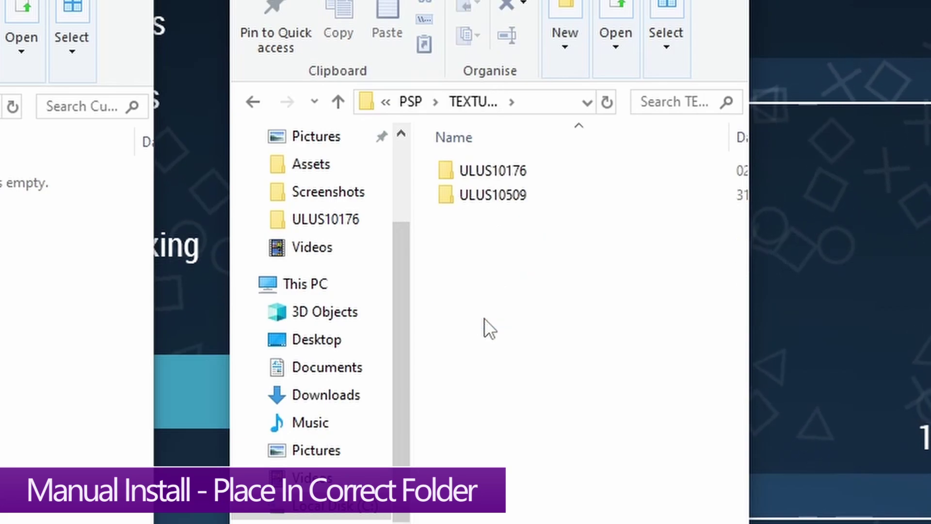
pyautogui.doubleClick(479, 197)
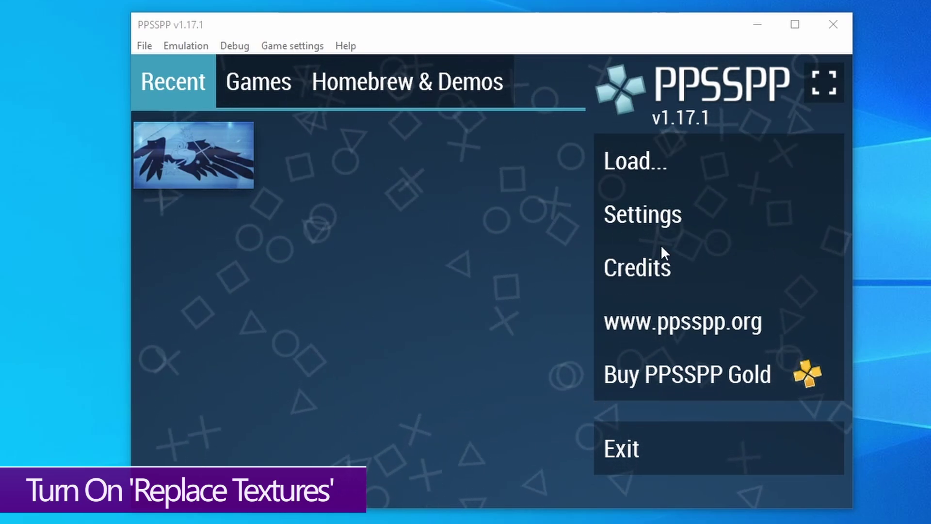
# Check in PPSSPP's Developer tools settings that Replace textures is enabled, and leave those settings
pyautogui.click(655, 221)
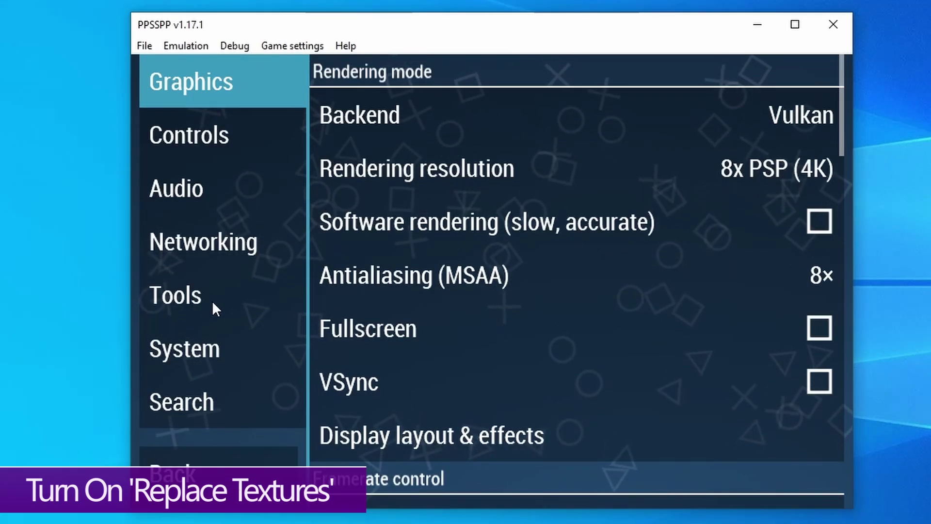
pyautogui.click(186, 298)
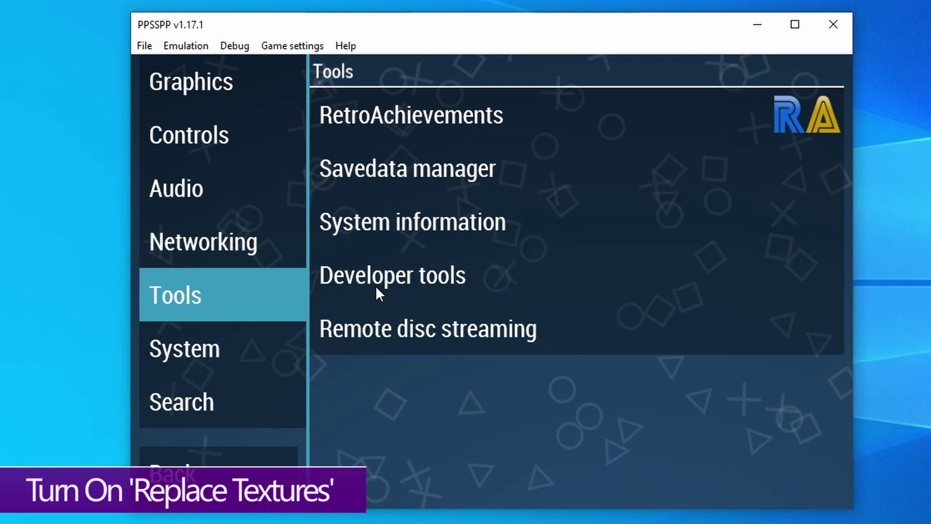
pyautogui.click(400, 277)
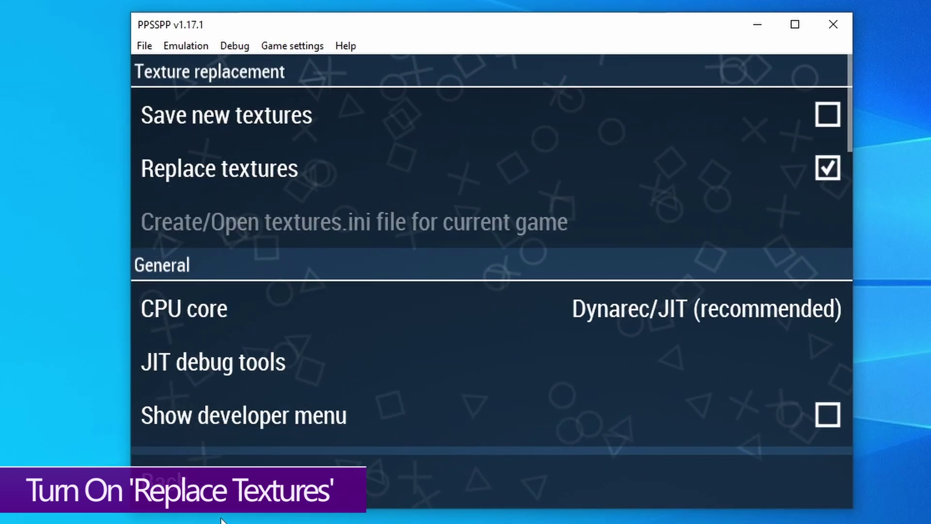
pyautogui.press('Escape')
# Set the graphics rendering resolution to 8x PSP (4K) and Antialiasing (MSAA) to 8×
pyautogui.click(198, 82)
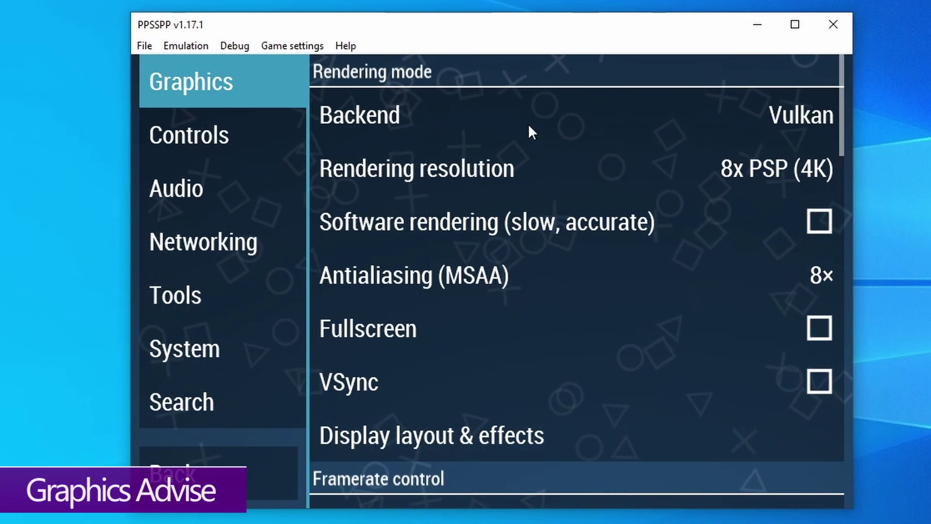
pyautogui.click(482, 166)
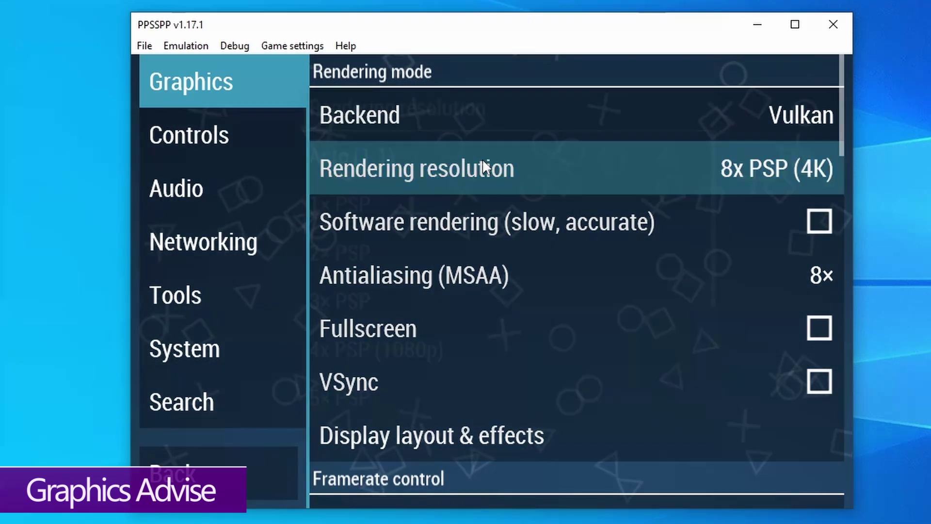
pyautogui.scroll(-5, 400, 243)
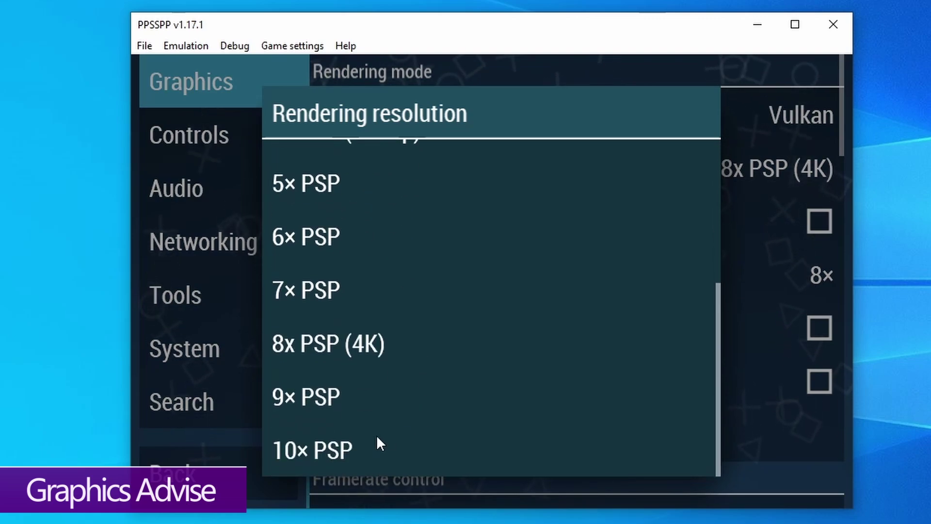
pyautogui.click(359, 342)
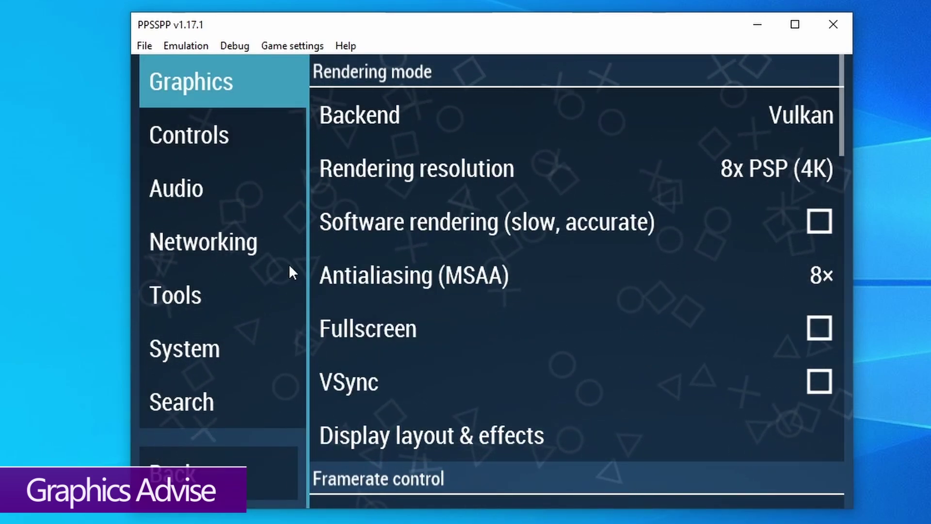
pyautogui.click(502, 274)
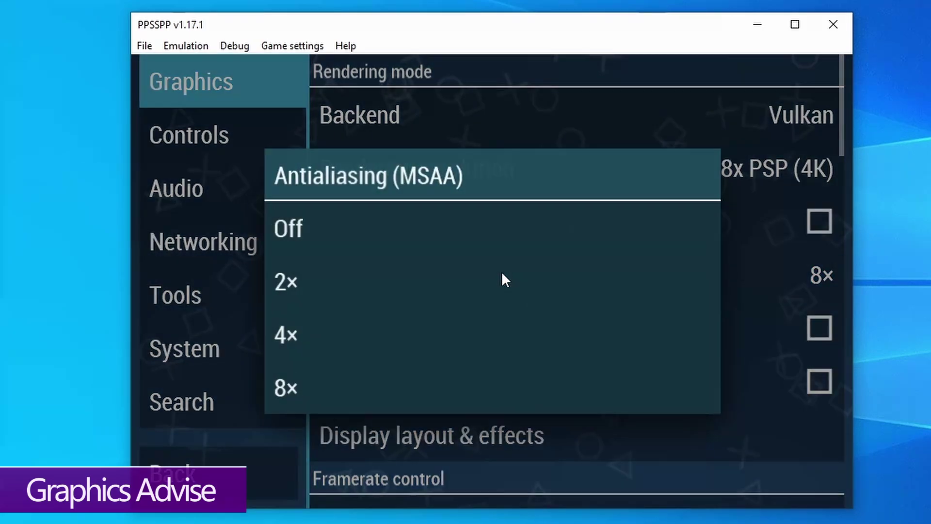
pyautogui.click(392, 387)
# Examine the texture filtering and texture scaling graphics settings, and highlight the installation guide's advice on render resolution and Supersampling AA
pyautogui.scroll(-3, 412, 380)
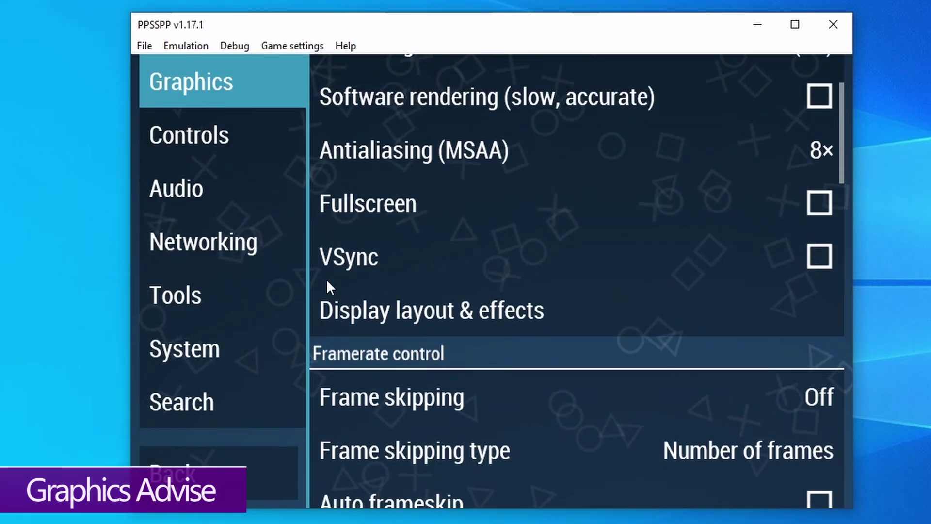
pyautogui.scroll(-15, 368, 243)
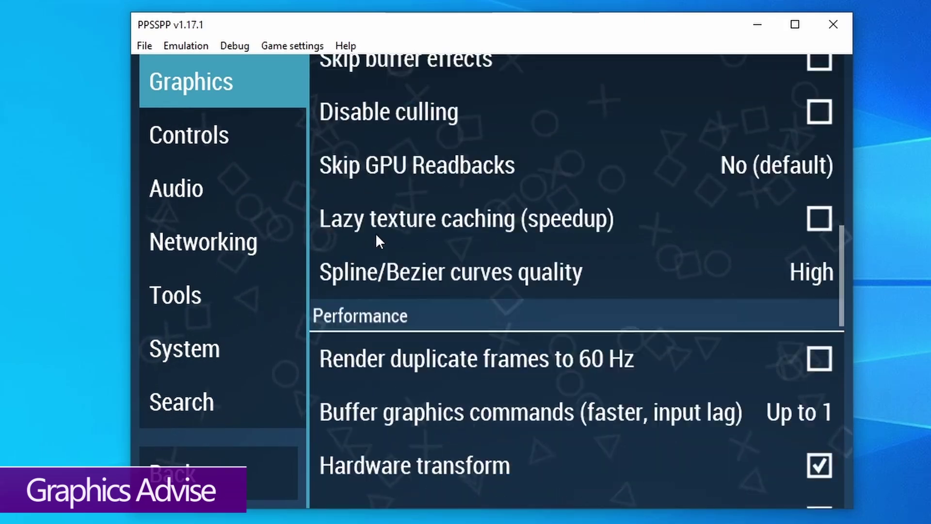
pyautogui.scroll(-4, 495, 218)
pyautogui.scroll(4, 514, 230)
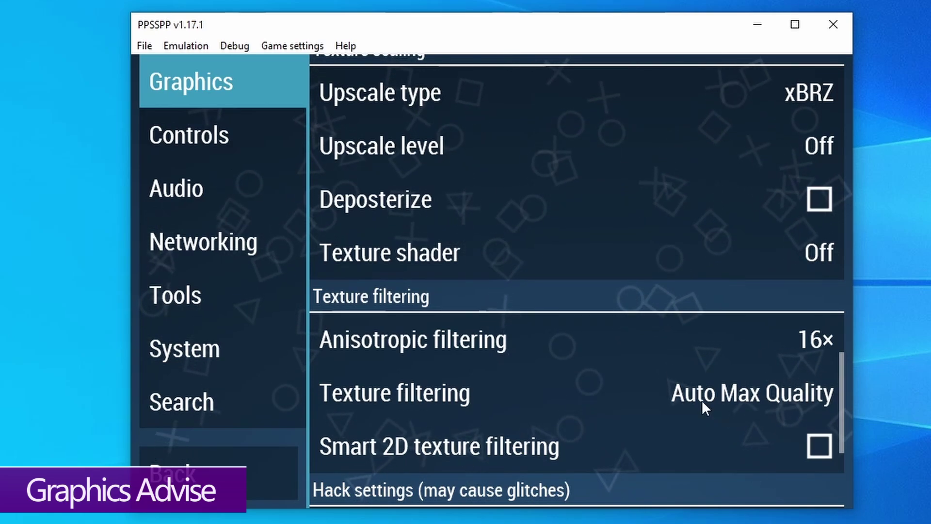
pyautogui.scroll(4, 461, 340)
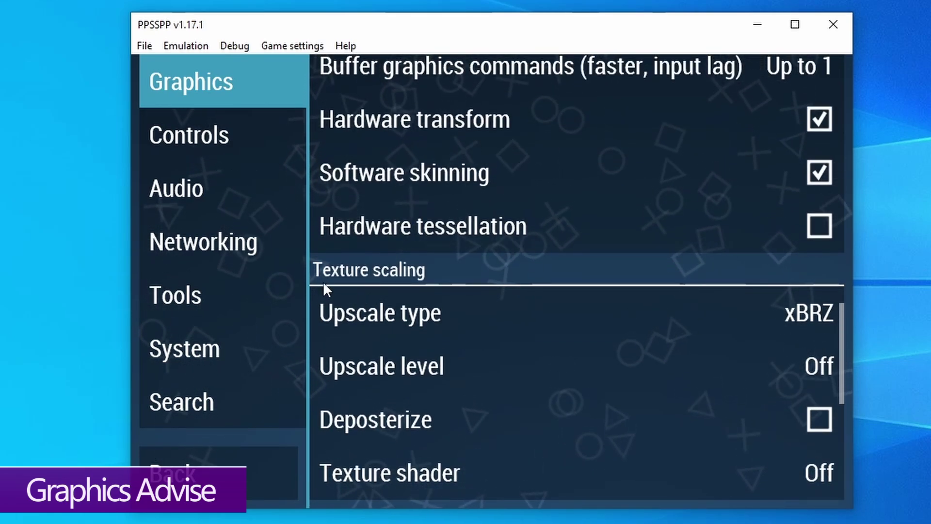
pyautogui.scroll(-3, 388, 255)
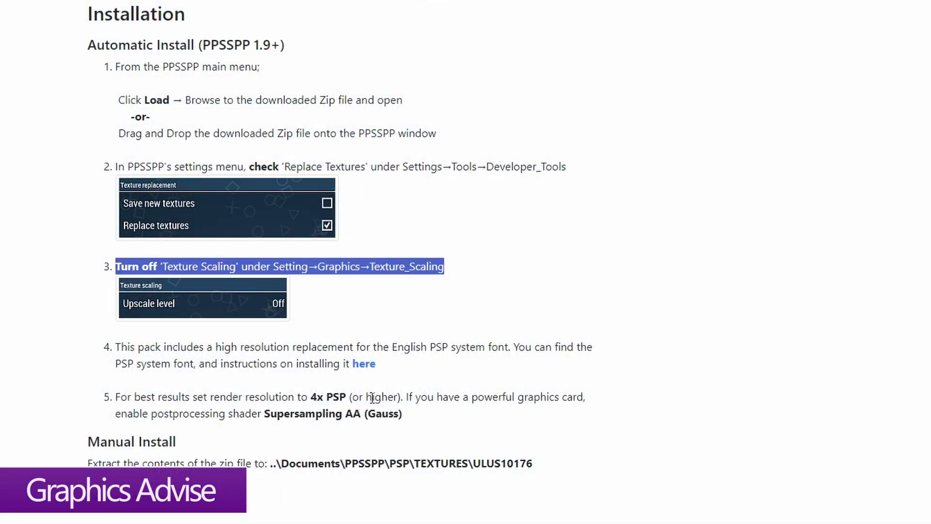
pyautogui.moveTo(418, 425); pyautogui.dragTo(203, 393)
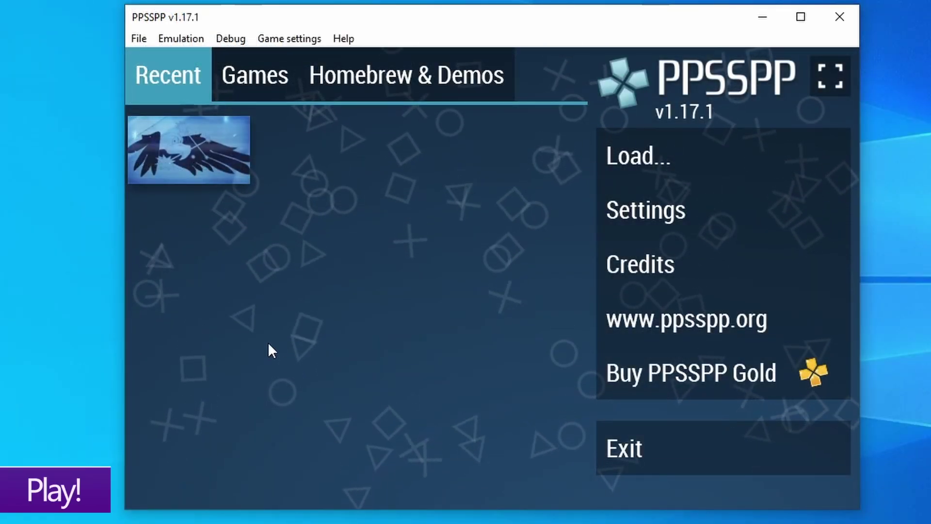
# Launch the recent game in PPSSPP to play it with the replacement textures
pyautogui.click(197, 156)
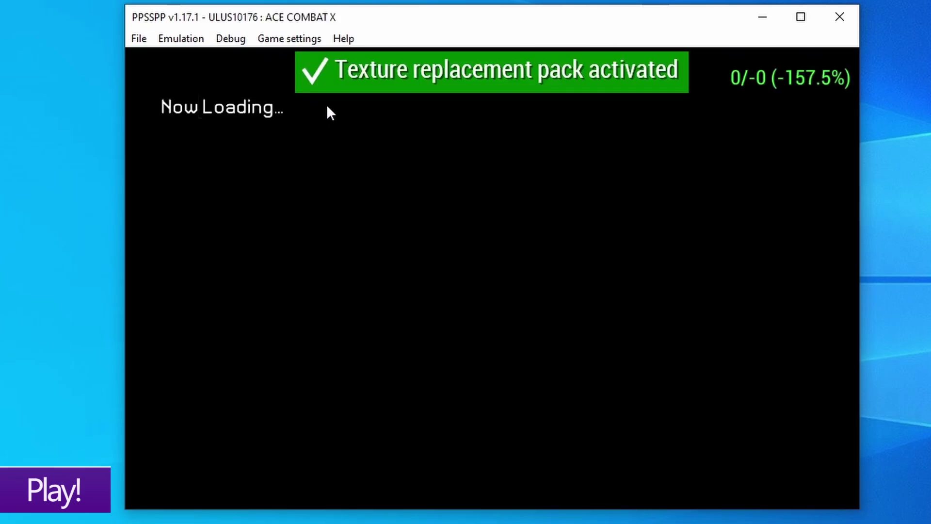